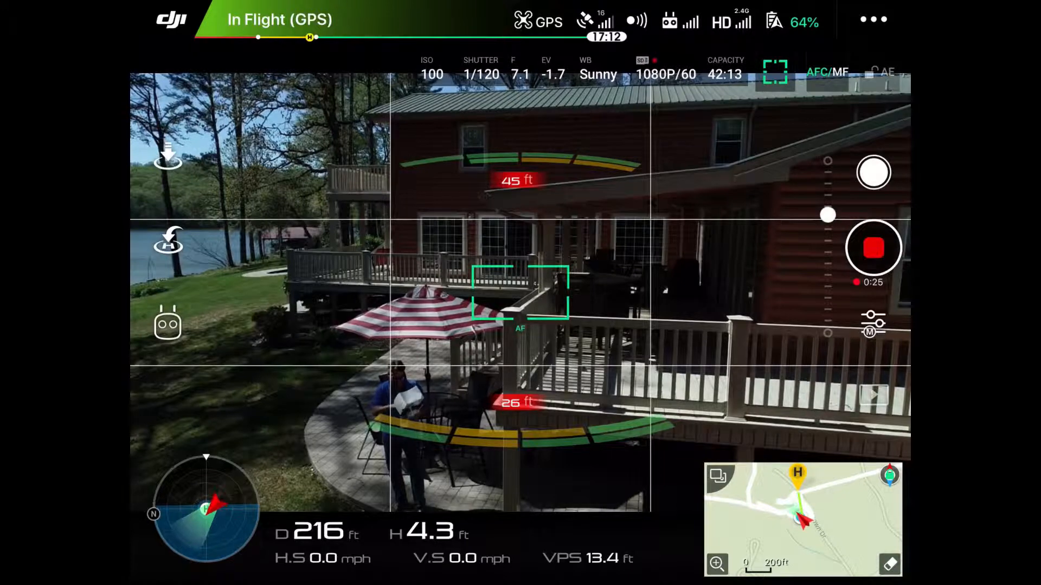
# Try ISO 200 and ISO 400 in the drone camera's manual exposure settings, and return the ISO to 100.
pyautogui.click(872, 324)
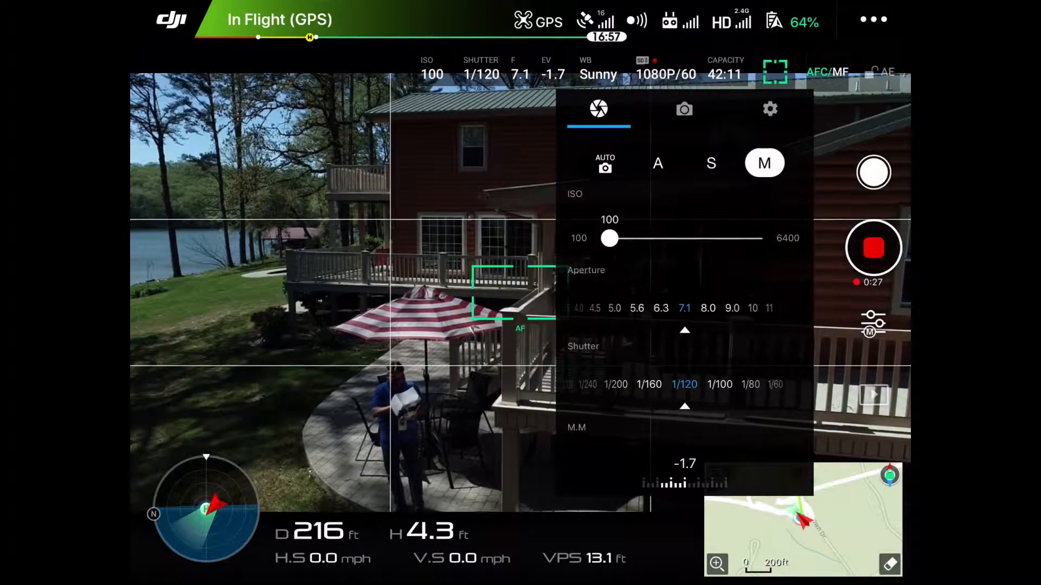
pyautogui.moveTo(609, 238); pyautogui.dragTo(634, 238)
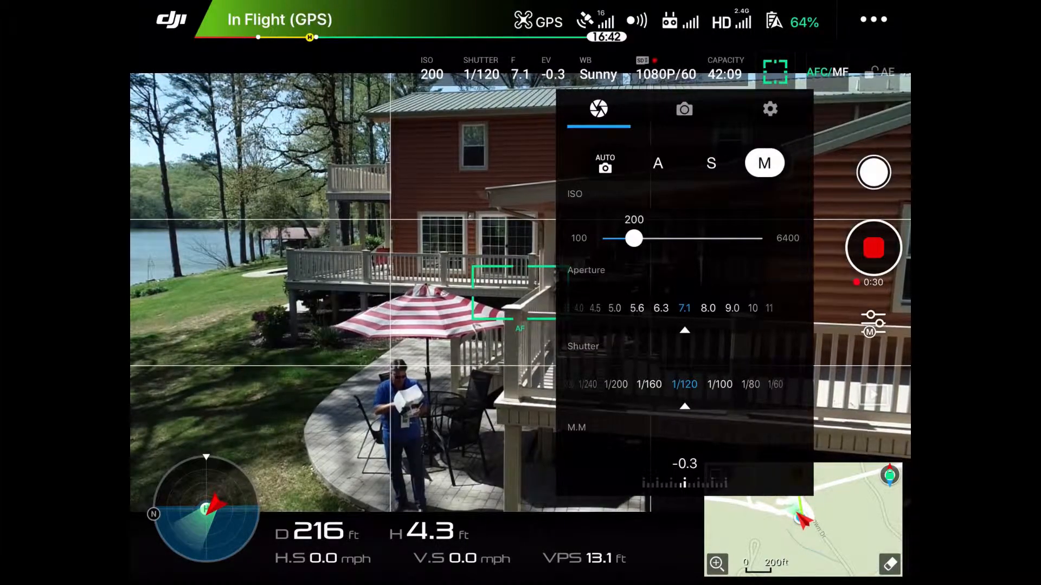
pyautogui.moveTo(633, 238); pyautogui.dragTo(658, 238)
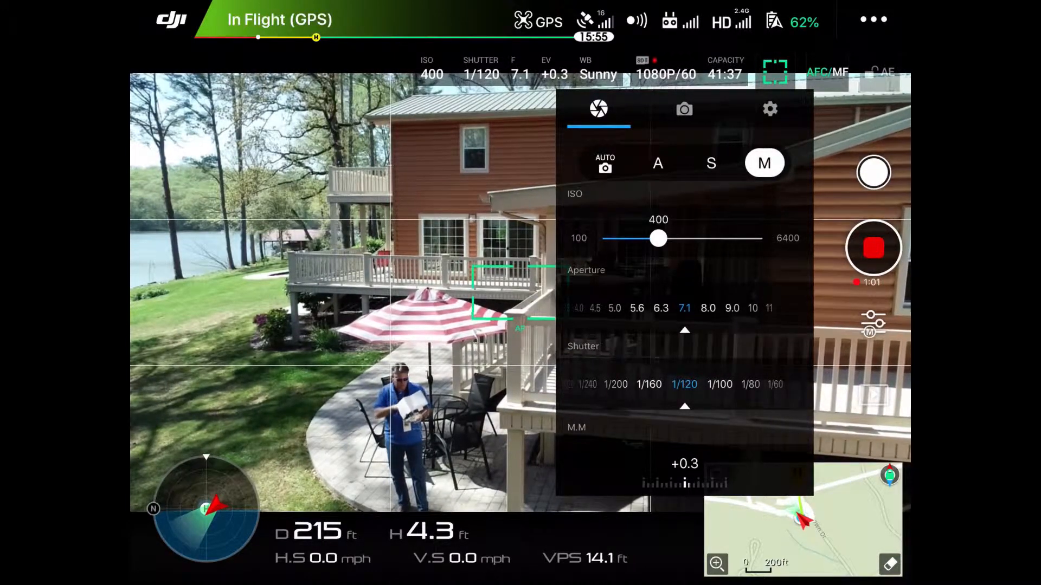
pyautogui.moveTo(658, 238); pyautogui.dragTo(610, 238)
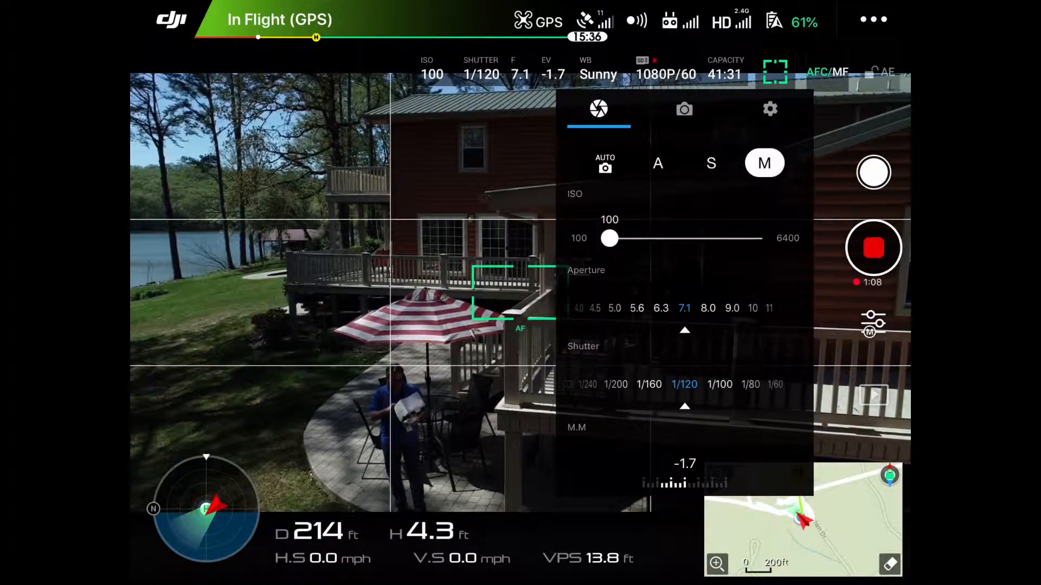
pyautogui.click(874, 323)
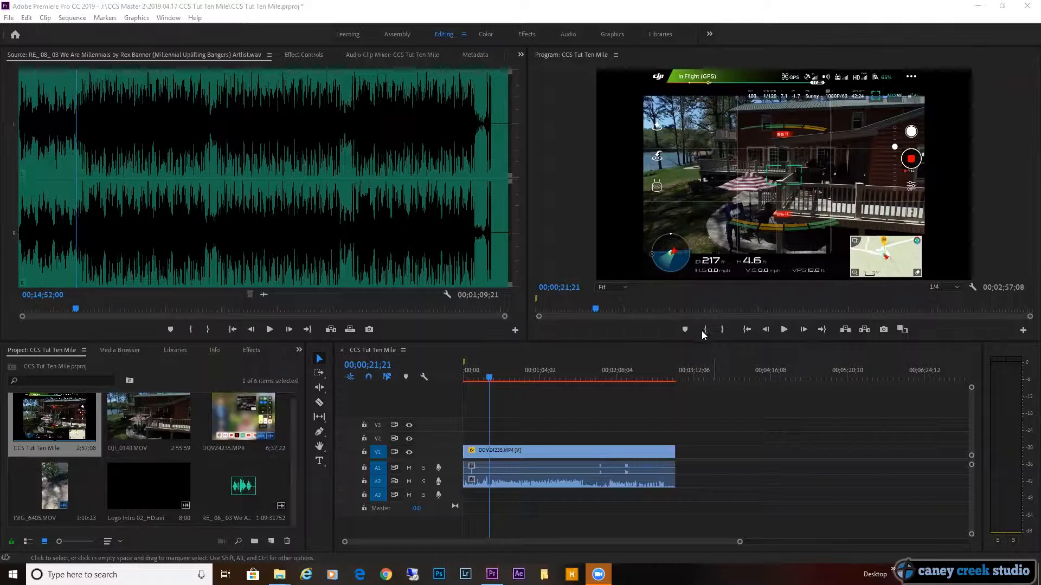
# In Premiere Pro, preview DJI_0140.MOV as a source clip and mark in and out points around the rise from the deck to the lake, about 29 seconds.
pyautogui.click(388, 355)
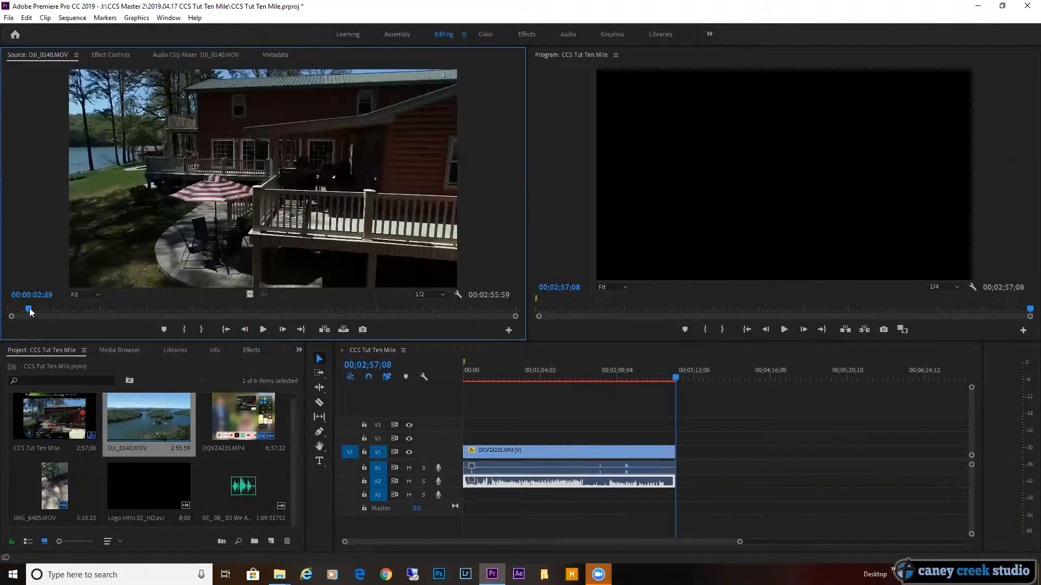
pyautogui.click(57, 309)
pyautogui.moveTo(90, 309); pyautogui.dragTo(287, 307)
pyautogui.press('space')
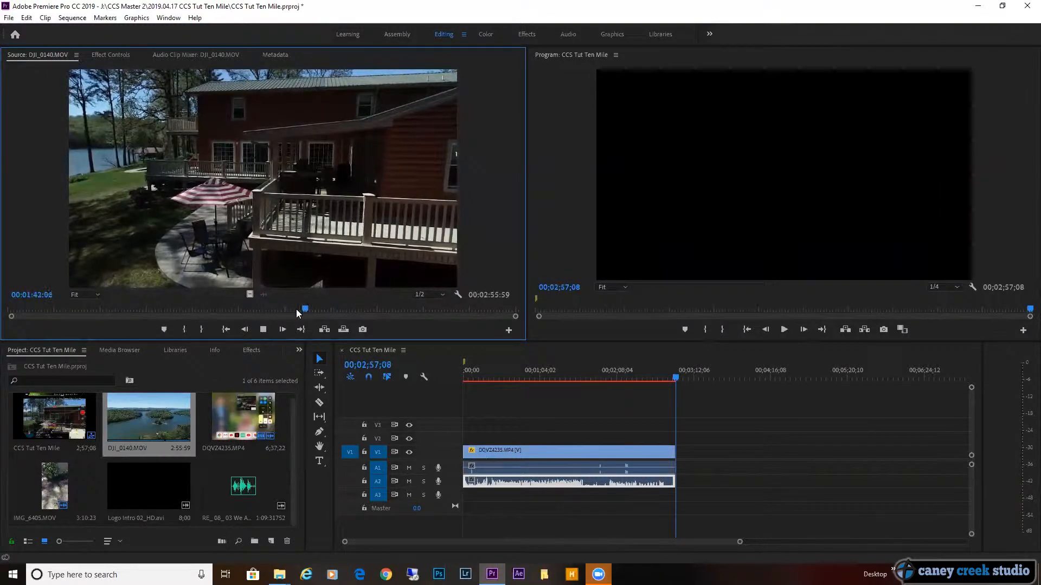
pyautogui.press('i')
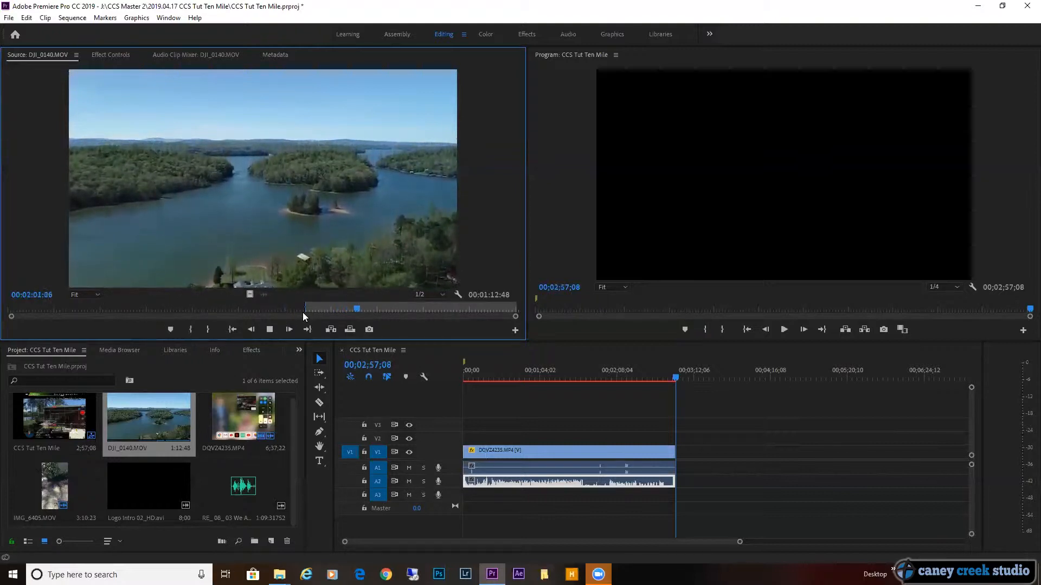
pyautogui.press('o')
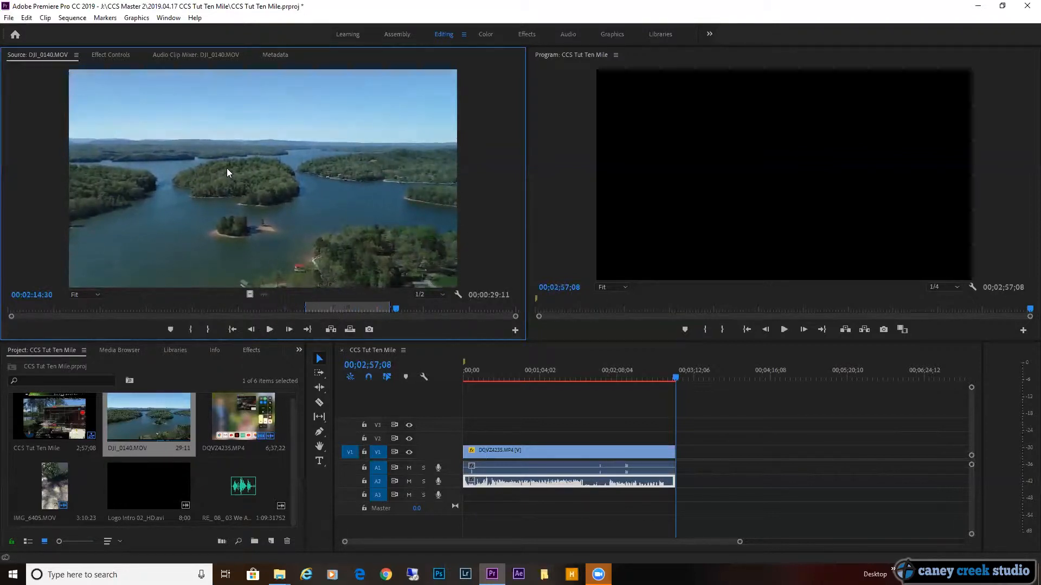
# Place only the video of the marked DJI_0140.MOV segment on track V1, after a gap following the existing clip.
pyautogui.moveTo(249, 296); pyautogui.dragTo(746, 465)
pyautogui.moveTo(689, 375); pyautogui.dragTo(753, 387)
pyautogui.press('=')
pyautogui.press('=')
pyautogui.press('=')
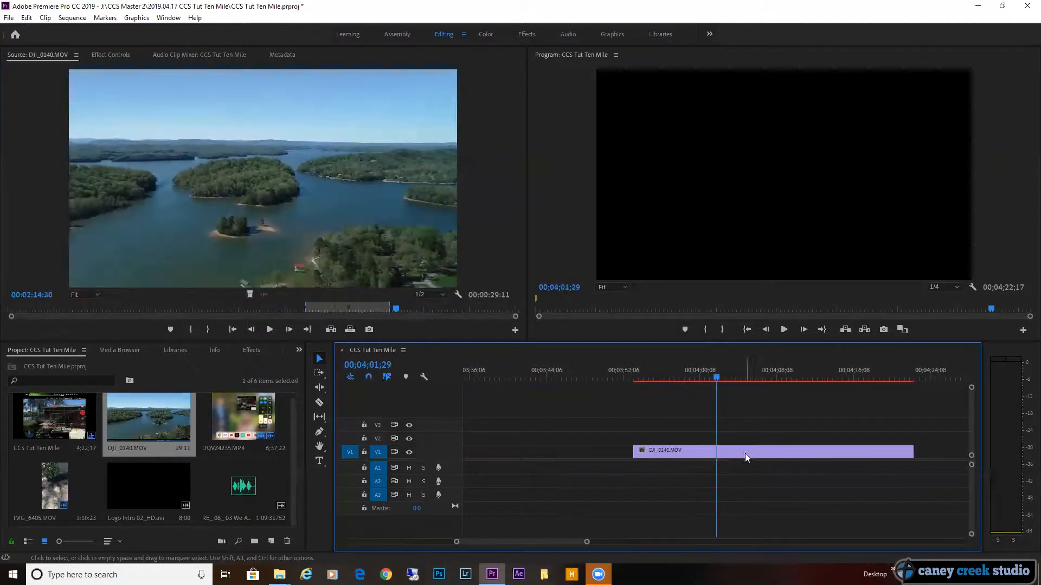
pyautogui.moveTo(716, 377); pyautogui.dragTo(714, 377)
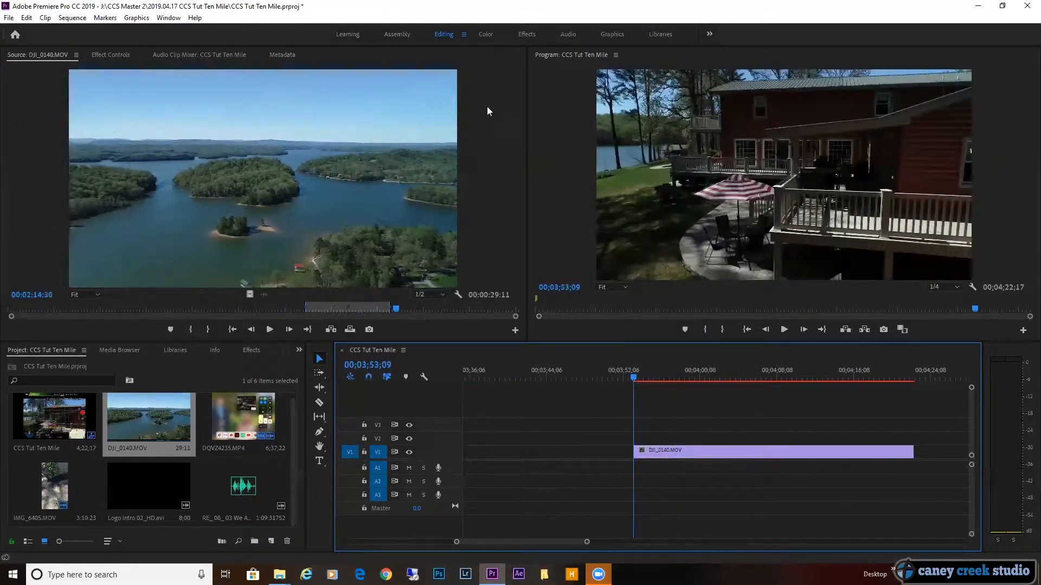
# Switch to the Color workspace and raise the DJI_0140.MOV clip's Lumetri Shadows to 77.3 at its first frame.
pyautogui.click(486, 33)
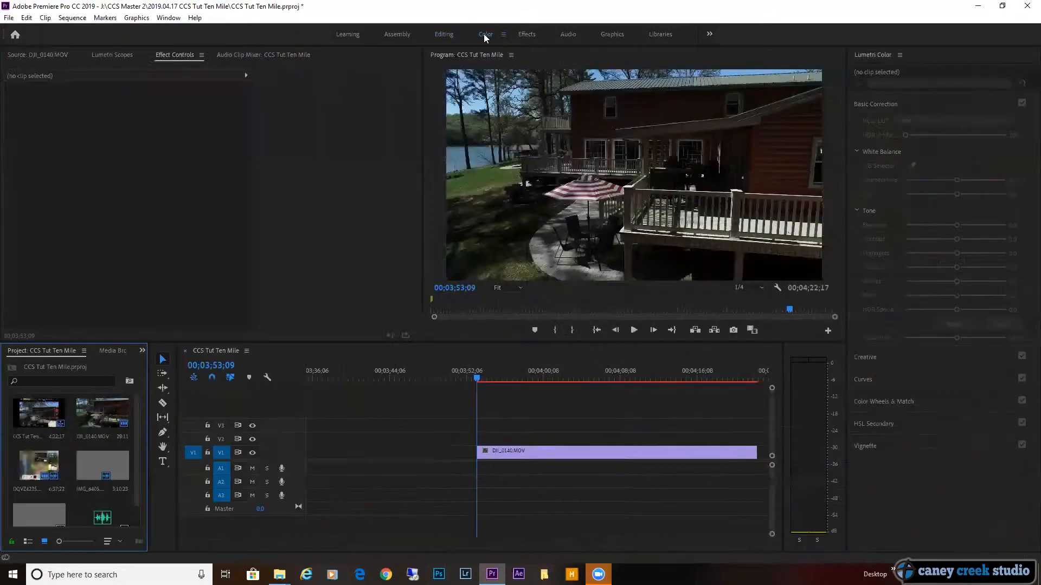
pyautogui.click(592, 455)
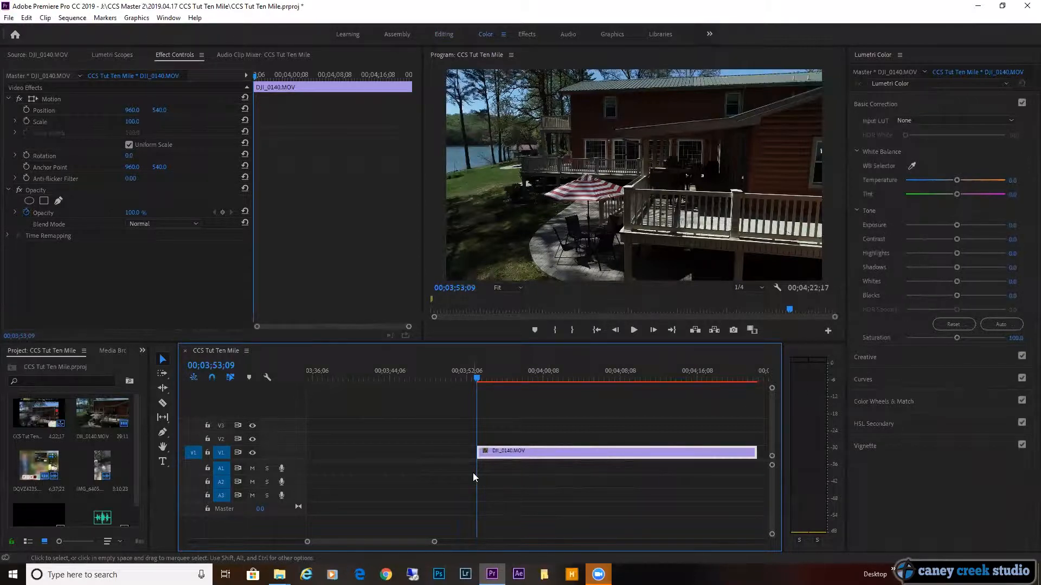
pyautogui.scroll(-2, 484, 408)
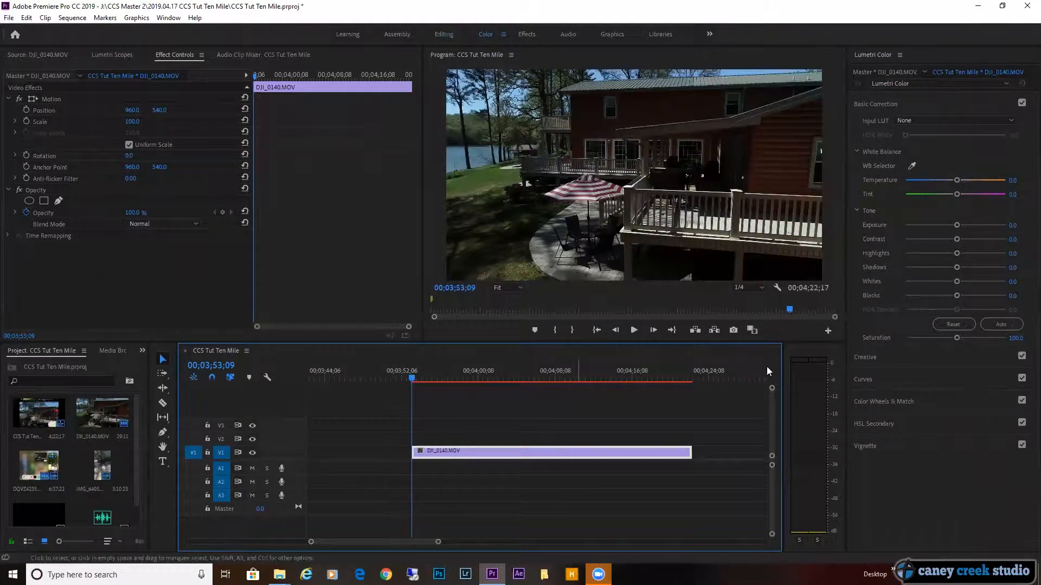
pyautogui.click(957, 269)
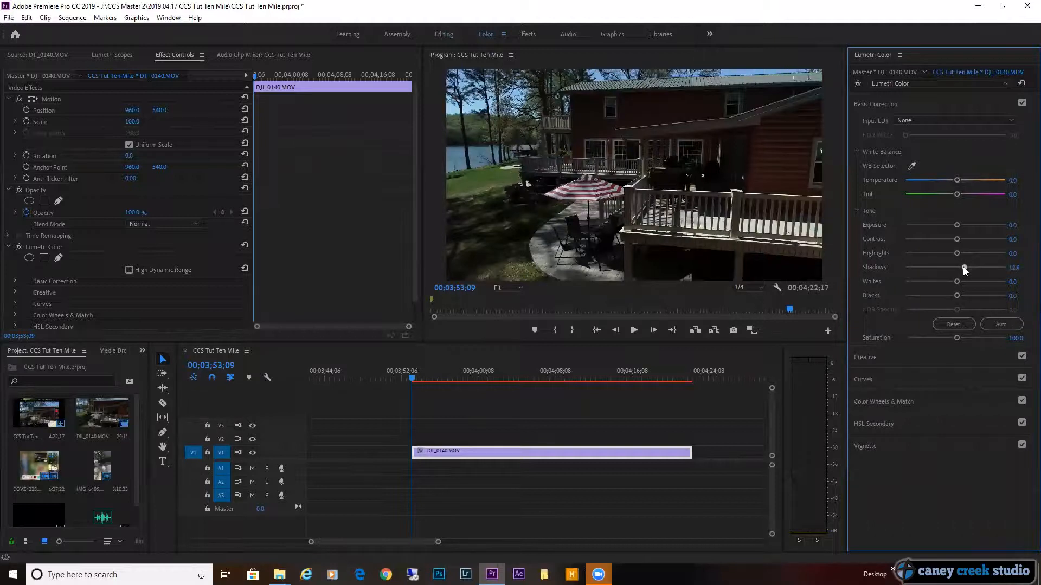
pyautogui.moveTo(978, 267); pyautogui.dragTo(981, 268)
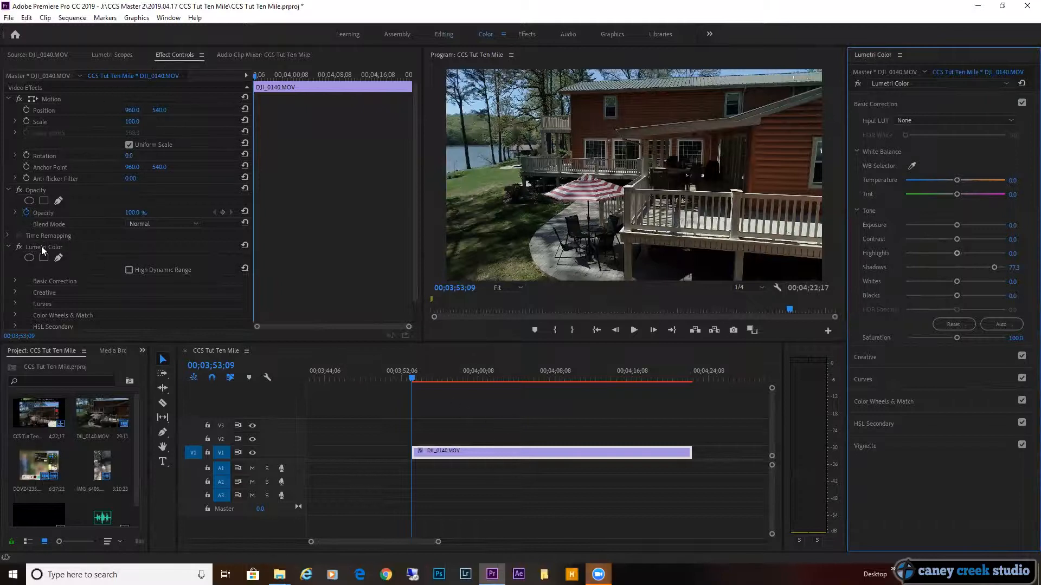
# Expand the clip's Lumetri Basic Correction settings and enable keyframing for Shadows at the clip's start.
pyautogui.click(16, 281)
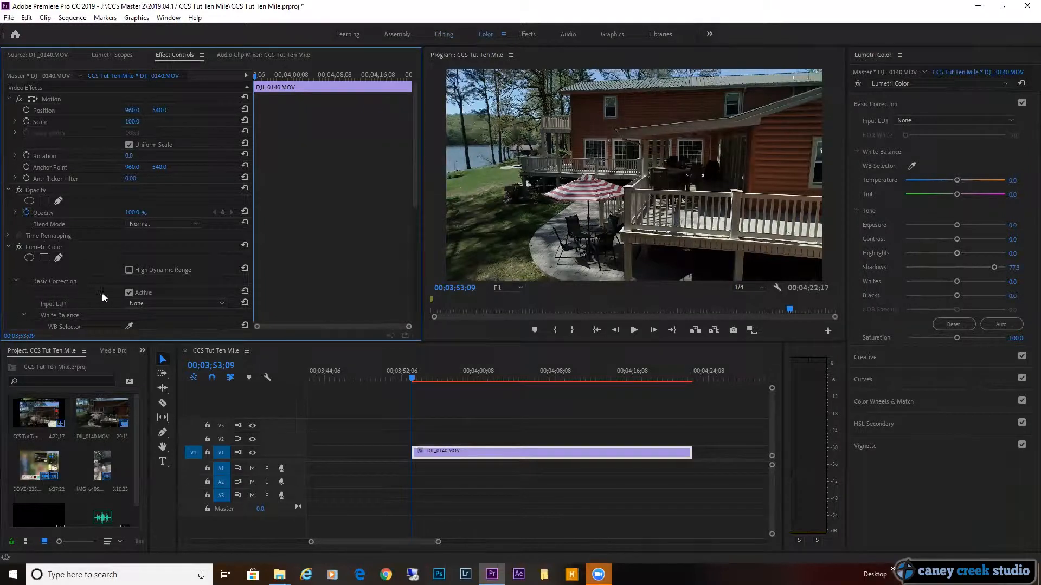
pyautogui.scroll(-3, 119, 282)
pyautogui.scroll(-3, 116, 282)
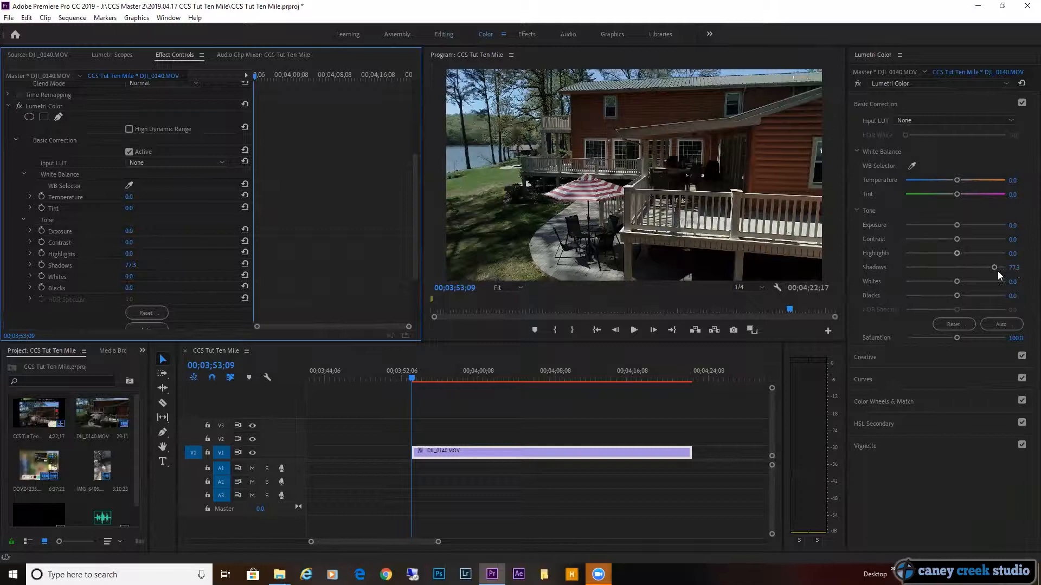
pyautogui.click(42, 265)
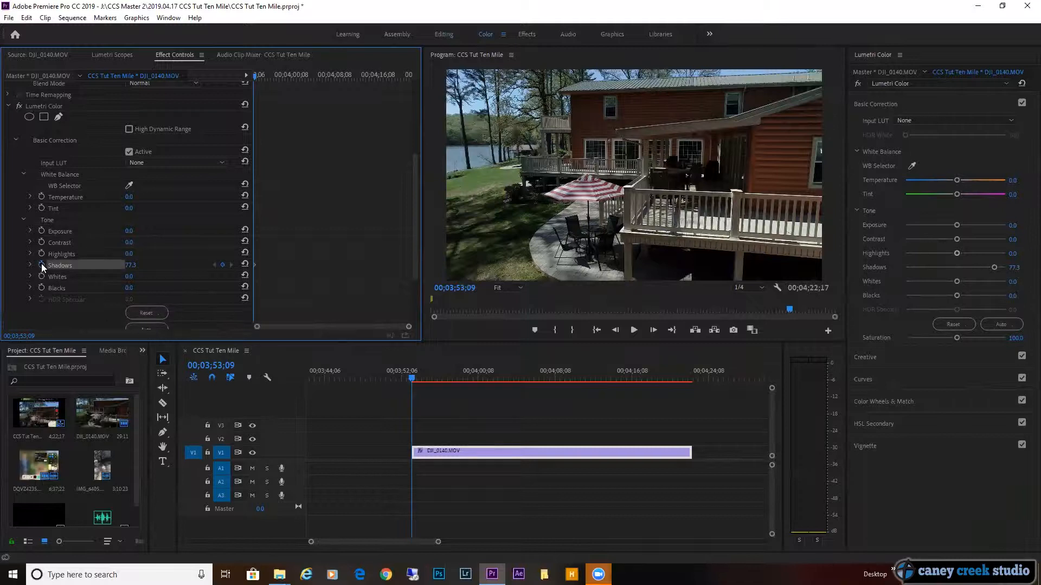
# Add a second Shadows keyframe at 00;03;57;05, with the value set to 0.
pyautogui.click(412, 378)
pyautogui.moveTo(412, 378); pyautogui.dragTo(449, 383)
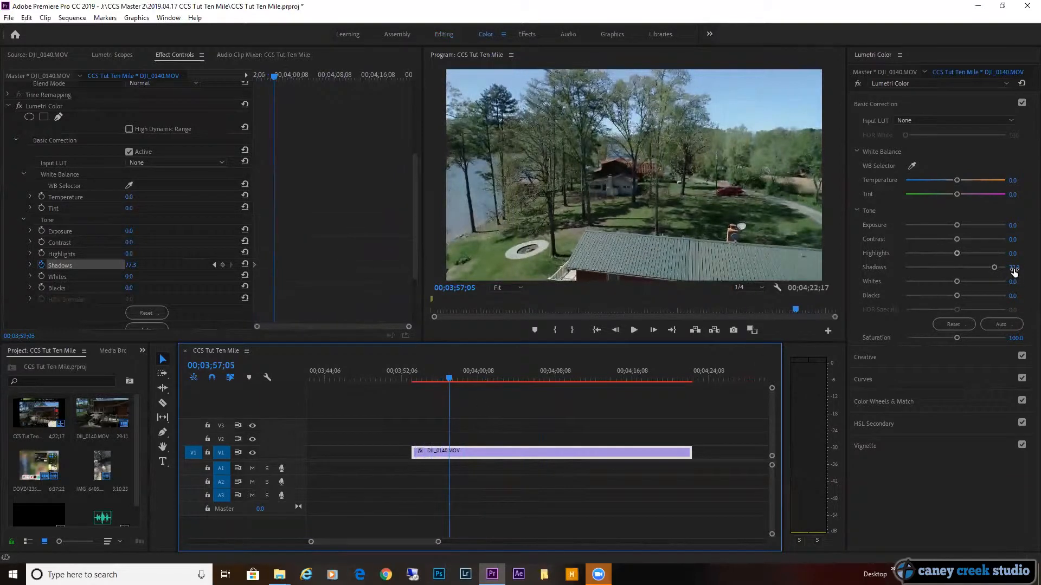
pyautogui.moveTo(994, 266); pyautogui.dragTo(956, 267)
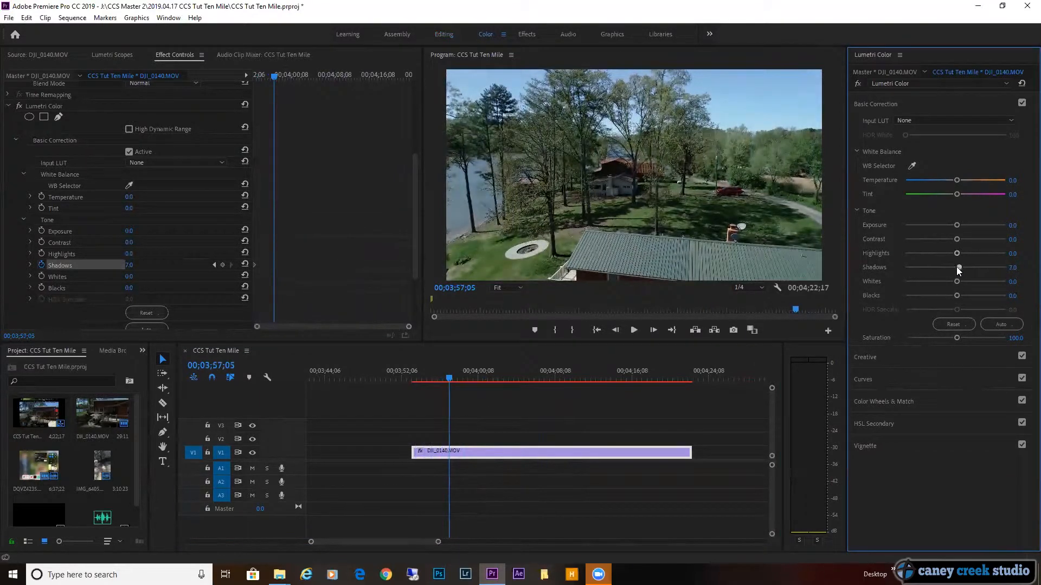
pyautogui.click(1011, 268)
pyautogui.write('0')
pyautogui.press('Return')
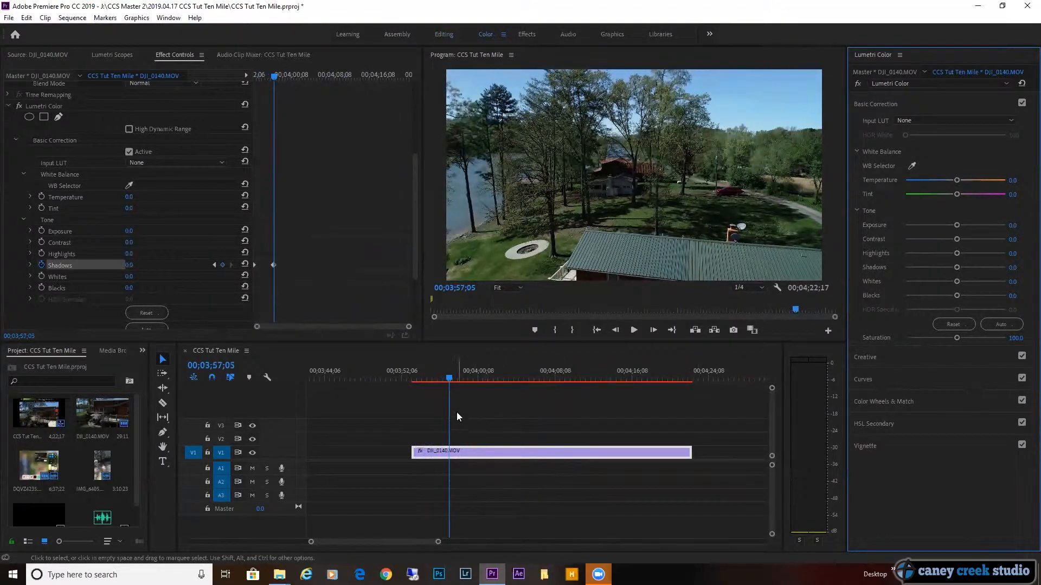
# Scrub and play the clip from its start to review the keyframed shadow transition from the deck to the lake view.
pyautogui.click(450, 375)
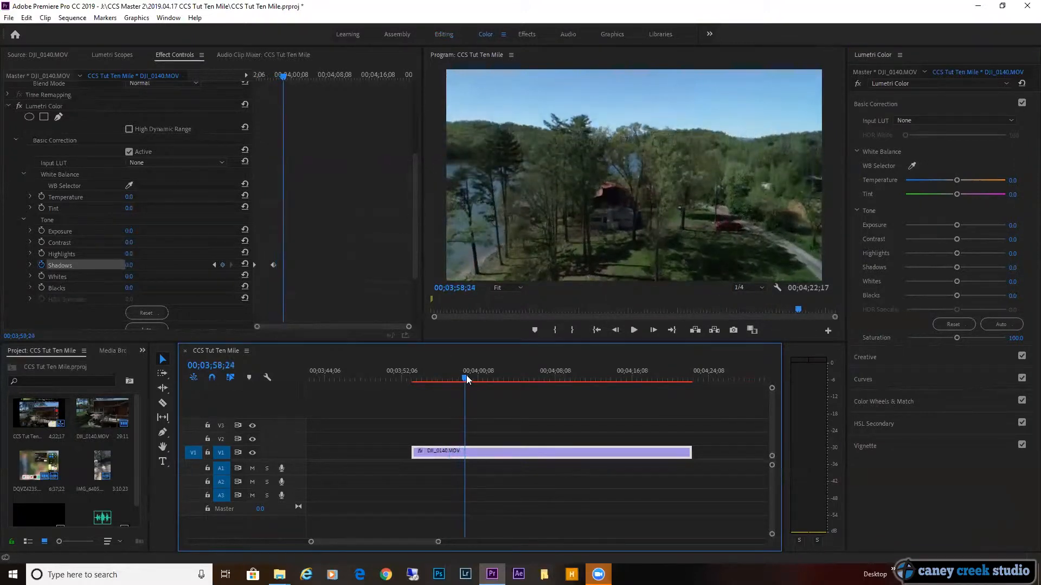
pyautogui.moveTo(469, 378); pyautogui.dragTo(412, 378)
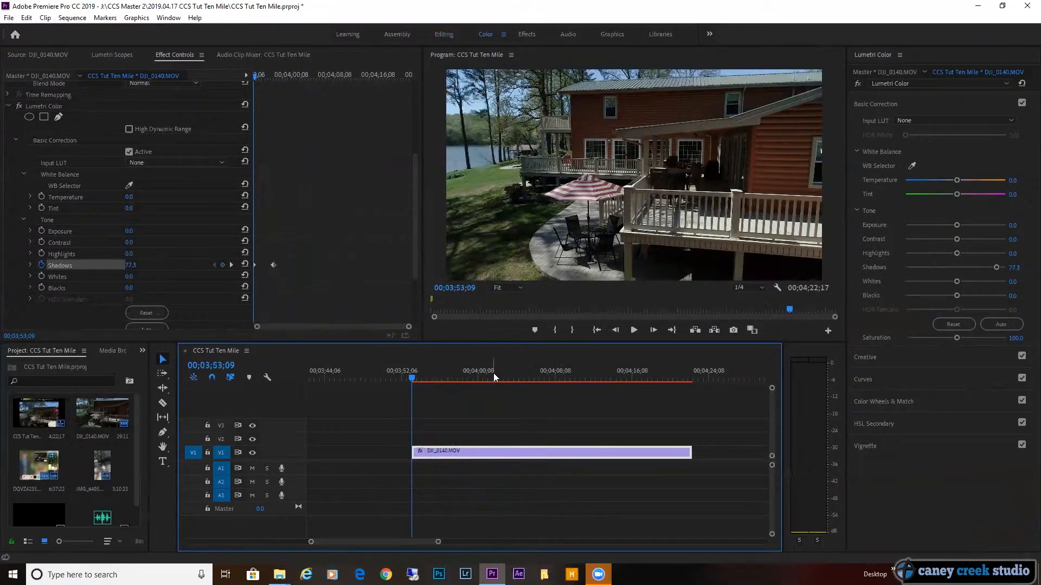
pyautogui.press('space')
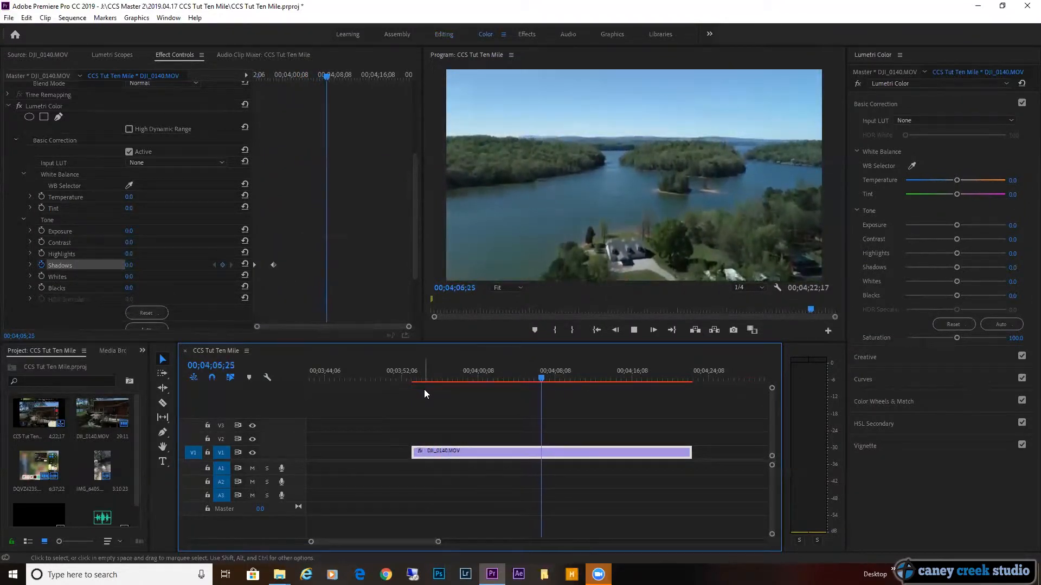
pyautogui.press('space')
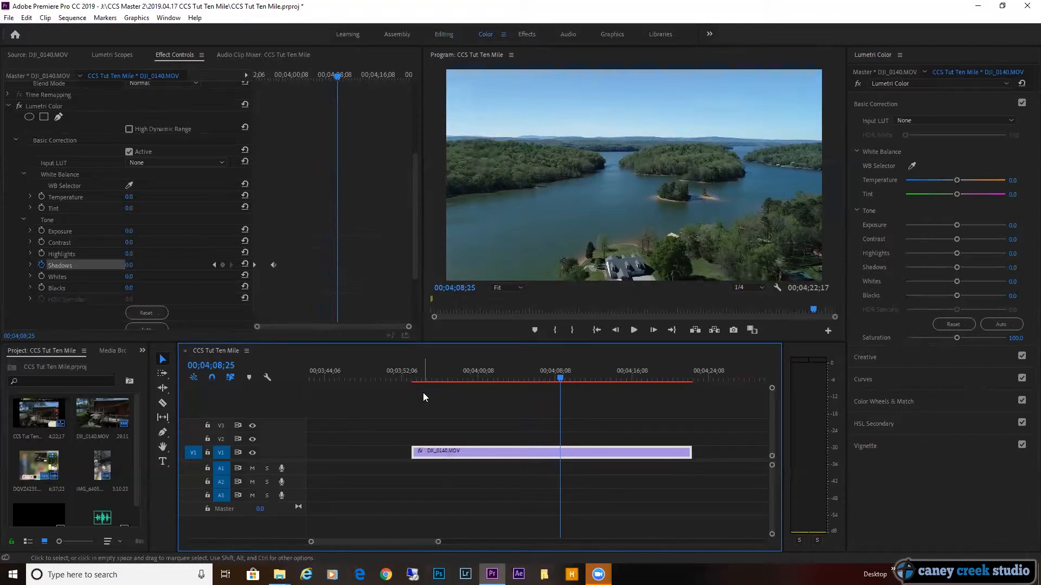
pyautogui.moveTo(560, 378)
pyautogui.mouseDown()
pyautogui.moveTo(499, 379)
pyautogui.moveTo(551, 379)
pyautogui.mouseUp()
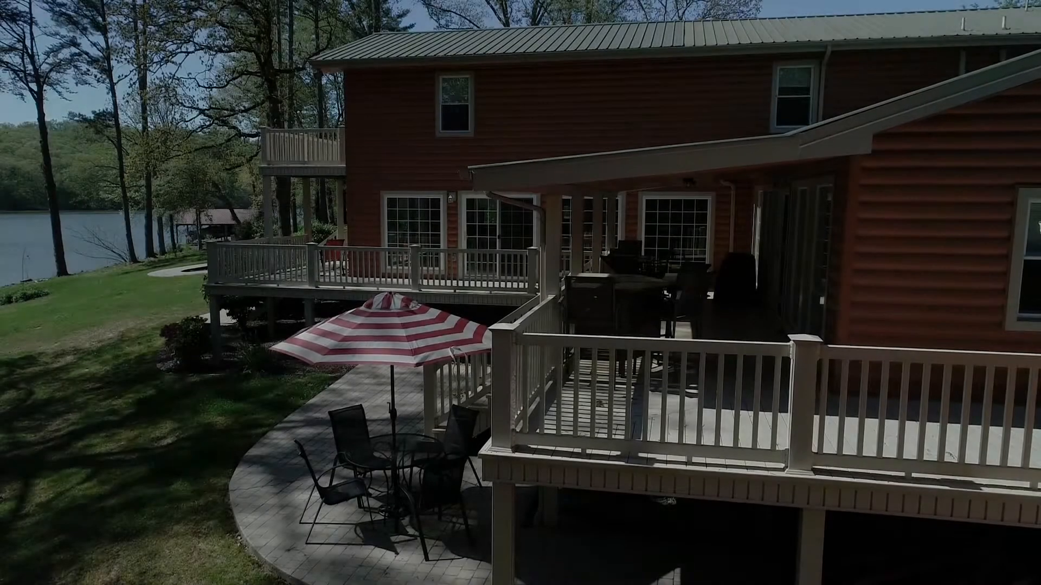